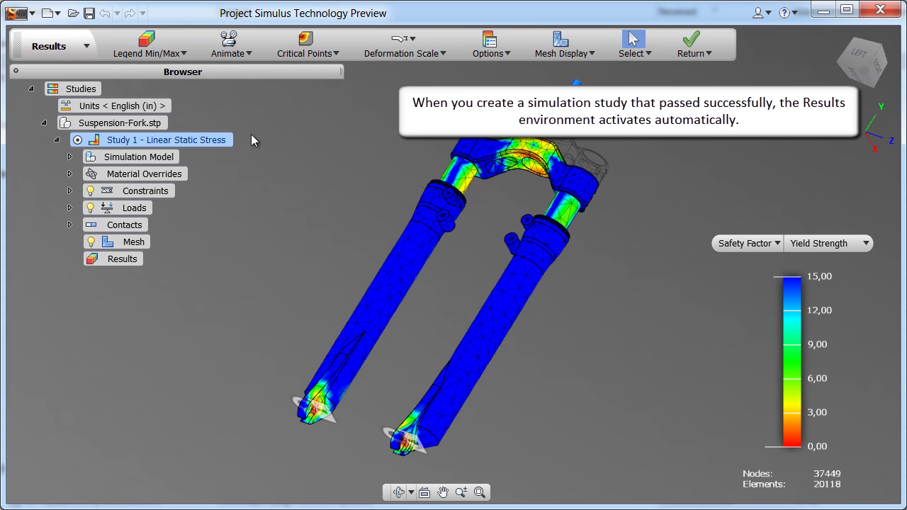
Step: In the Results environment, plot Stress with the 1st Principle sub-type instead of Safety Factor
click(86, 48)
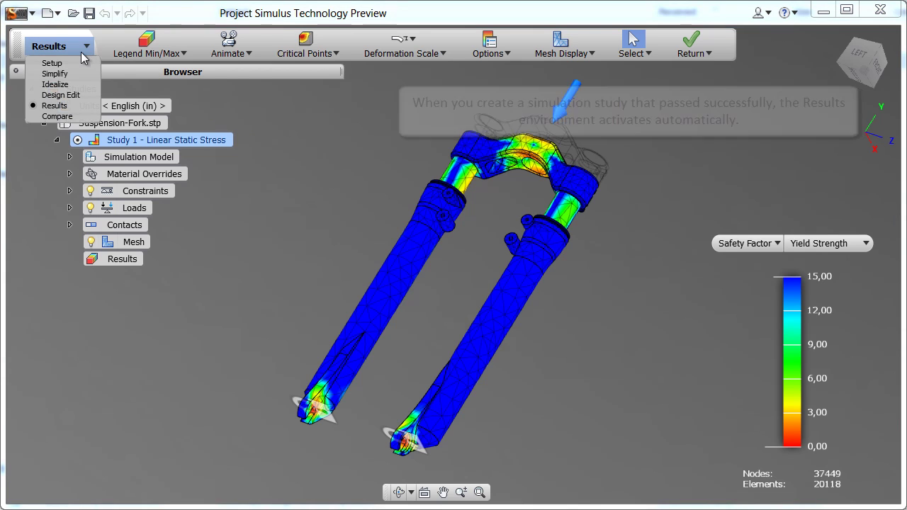
click(64, 107)
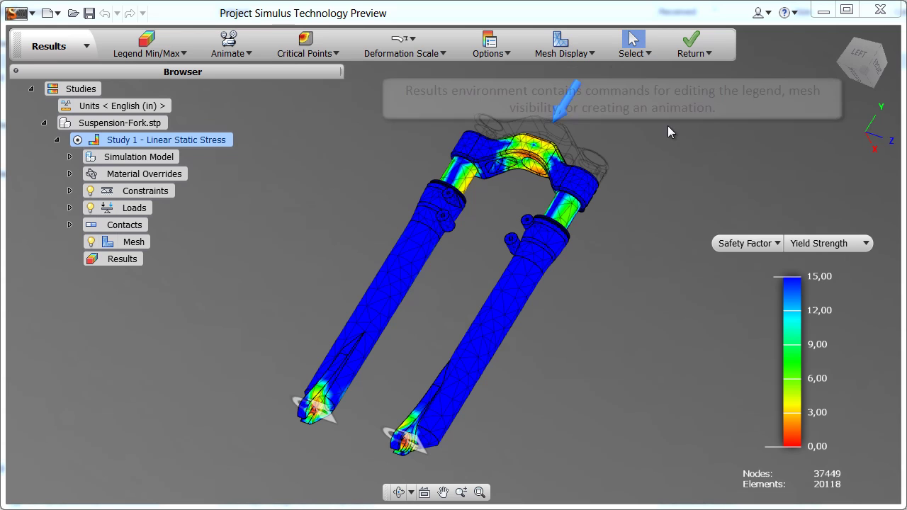
click(762, 245)
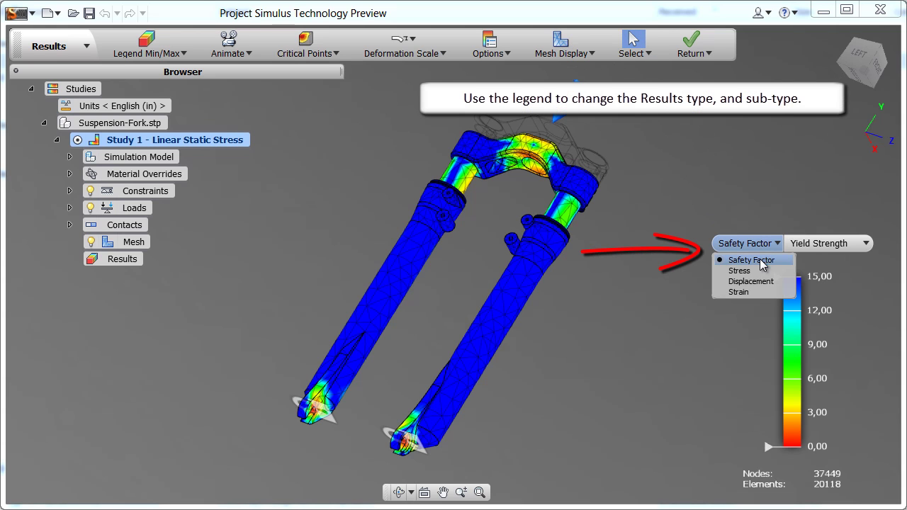
click(740, 271)
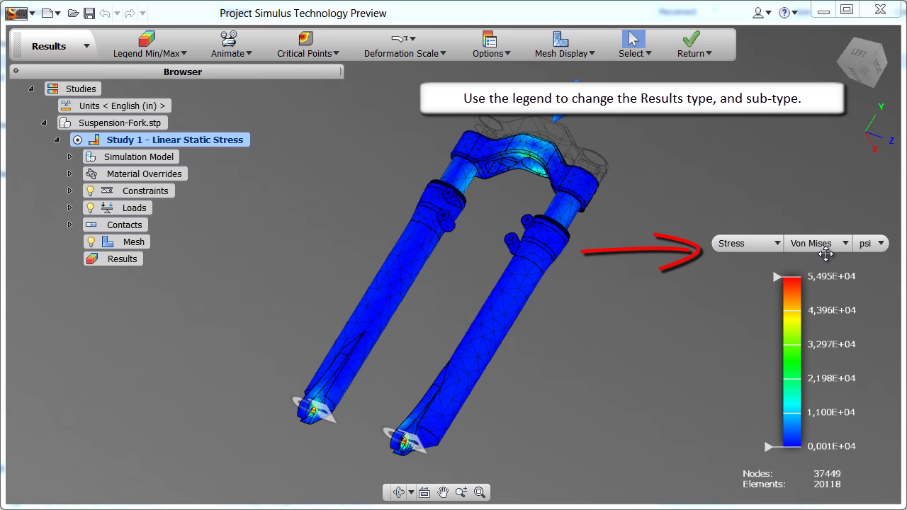
click(832, 254)
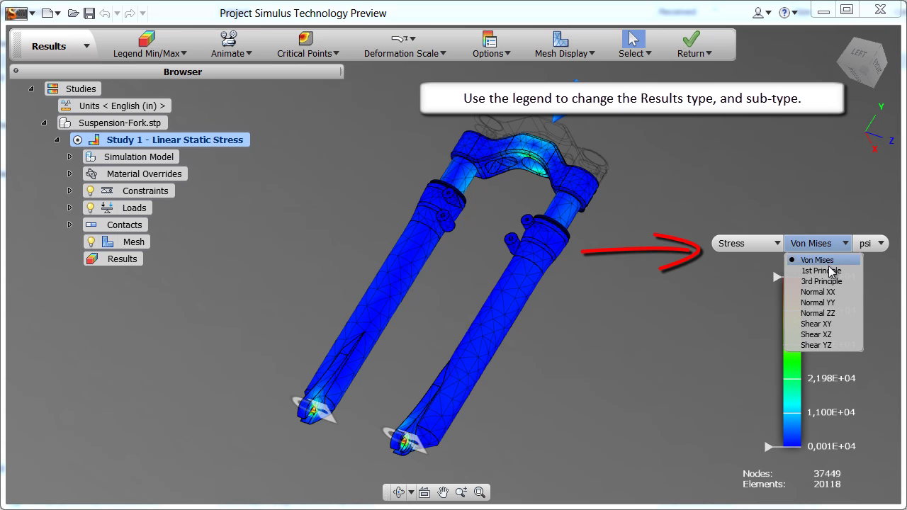
click(830, 272)
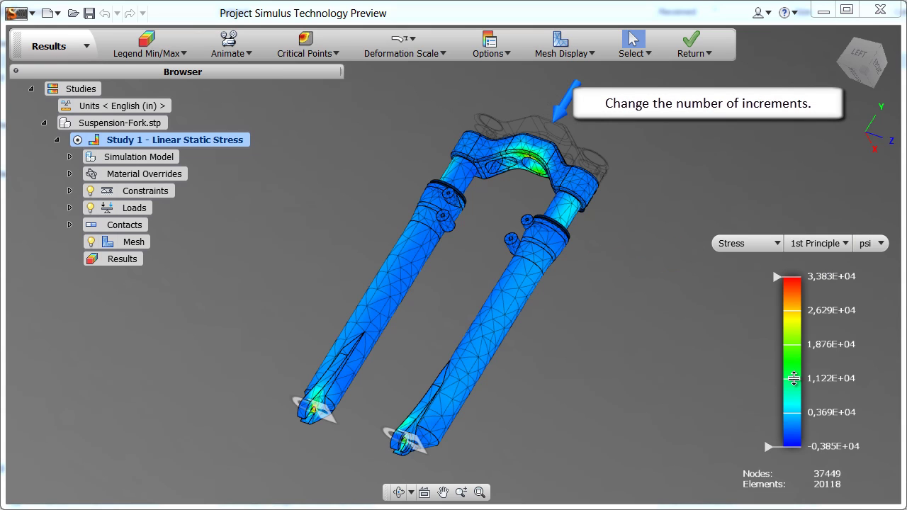
Step: Set the stress legend to six increments and try lower and upper thresholds, including 2,205E+04
drag(794, 367, 793, 325)
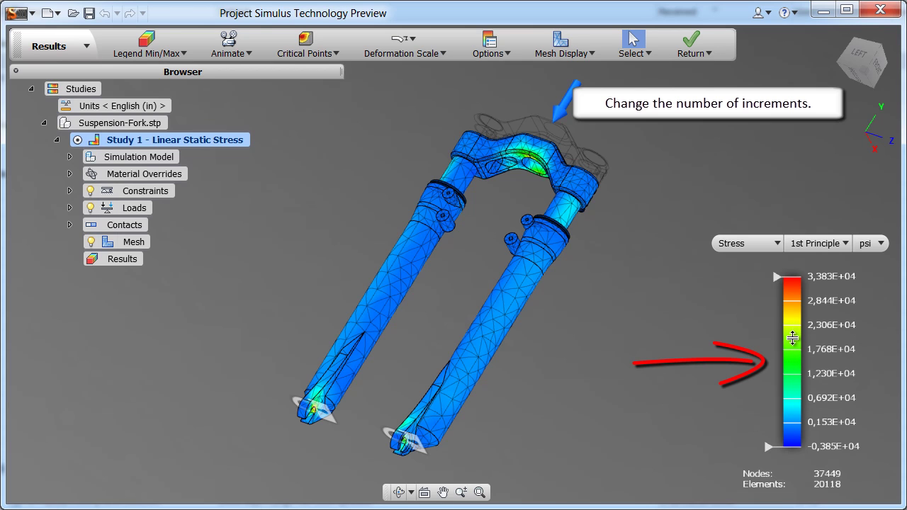
drag(792, 347, 792, 353)
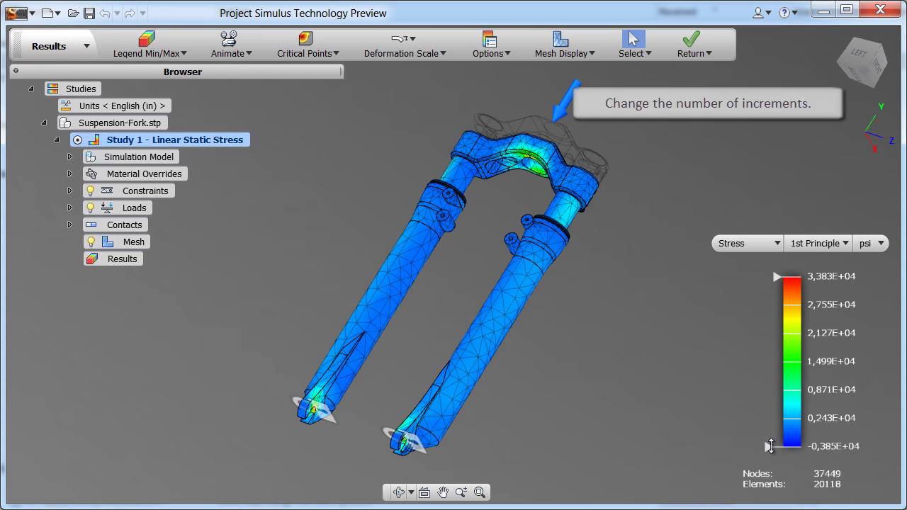
mouse_move(771, 446)
mouse_down()
mouse_move(773, 410)
mouse_move(771, 453)
mouse_up()
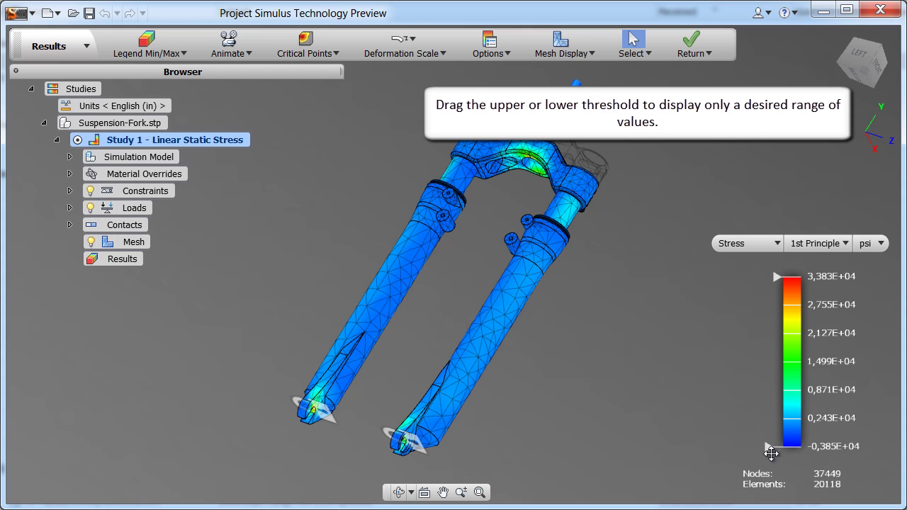
mouse_move(777, 278)
mouse_down()
mouse_move(780, 423)
mouse_move(780, 275)
mouse_up()
Step: Turn off Mesh Display, then play and pause the stress animation at 20 steps
click(569, 48)
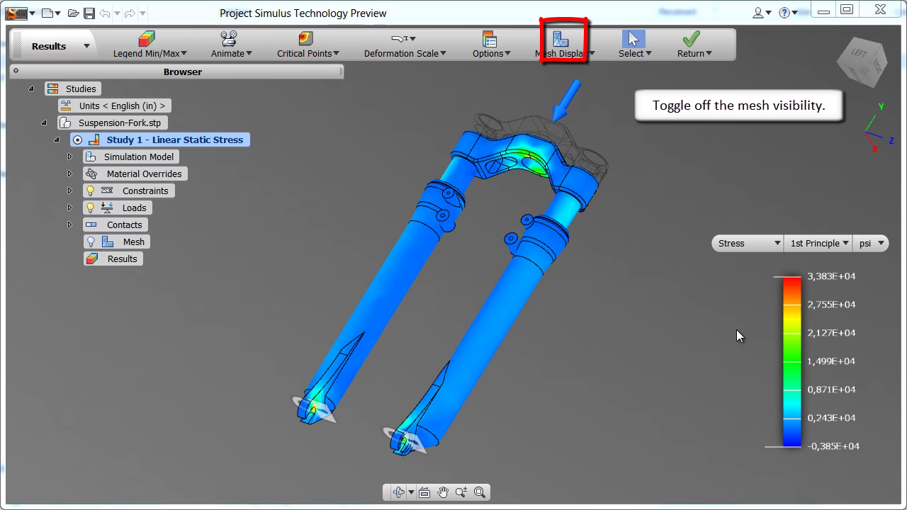
click(231, 41)
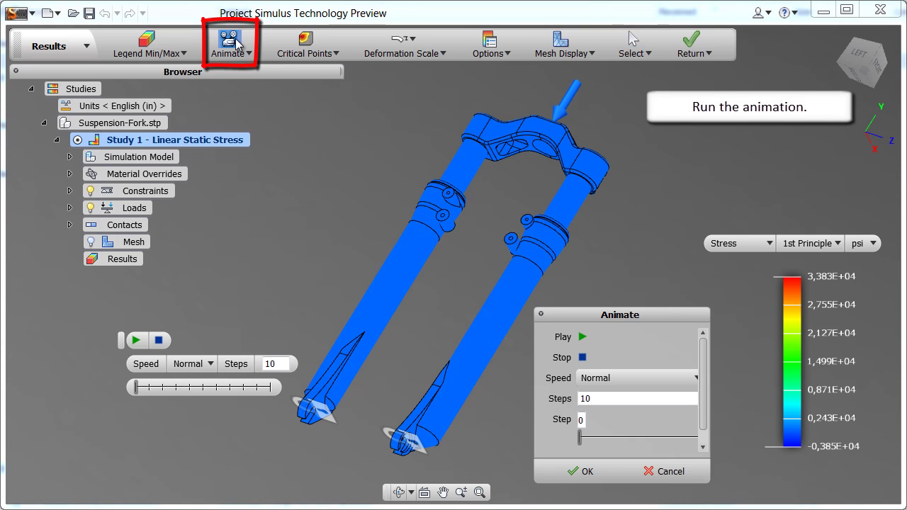
double_click(267, 364)
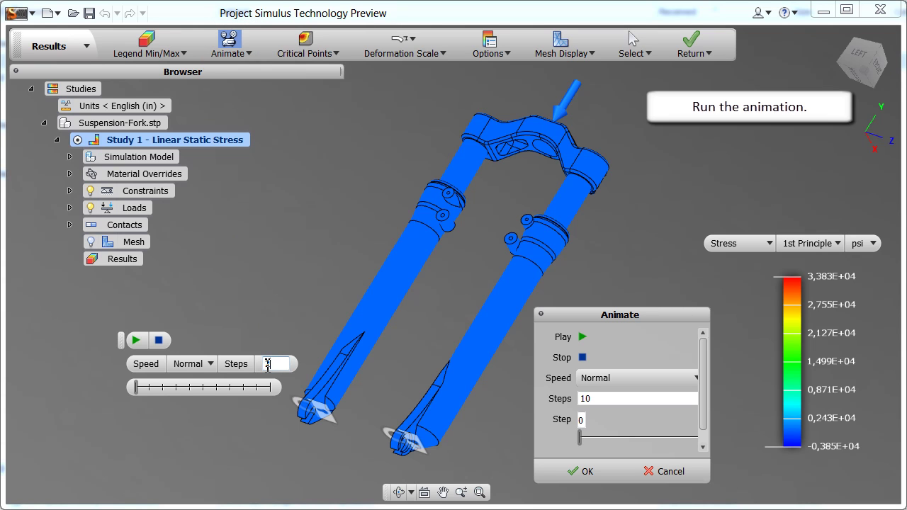
click(136, 343)
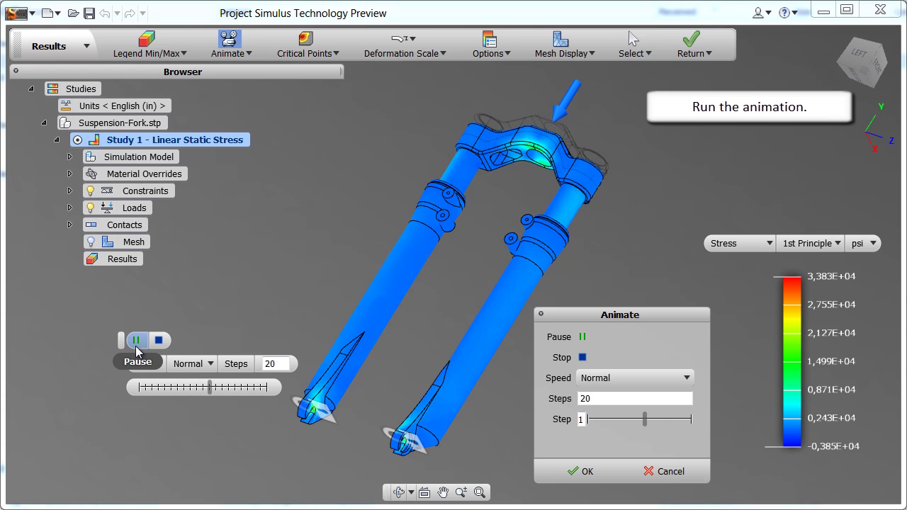
click(136, 347)
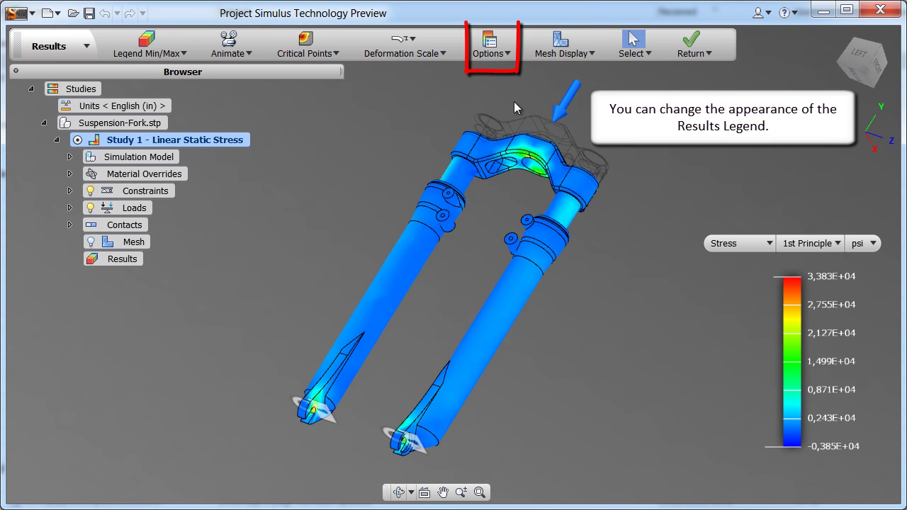
Step: Switch the legend to a Wheel shape and test upper limits of 2,933E+04 and 1,836E+04
click(502, 56)
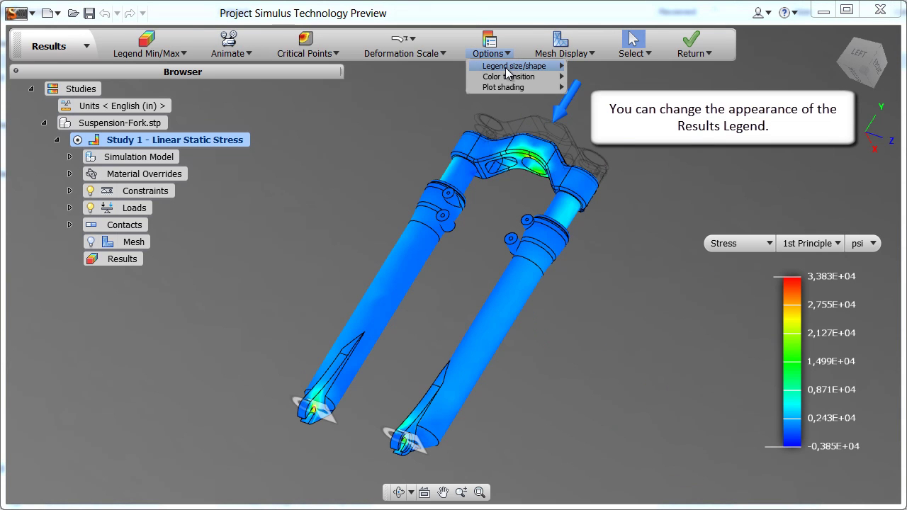
mouse_move(513, 66)
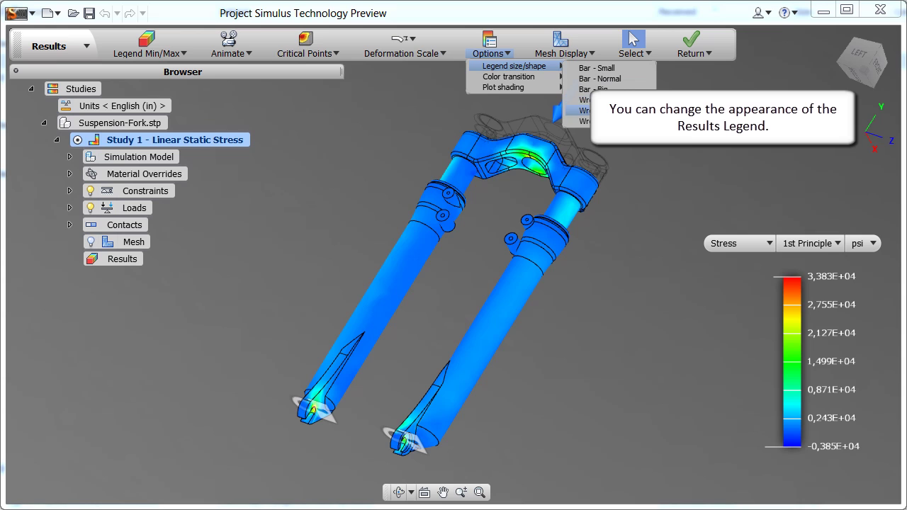
click(589, 100)
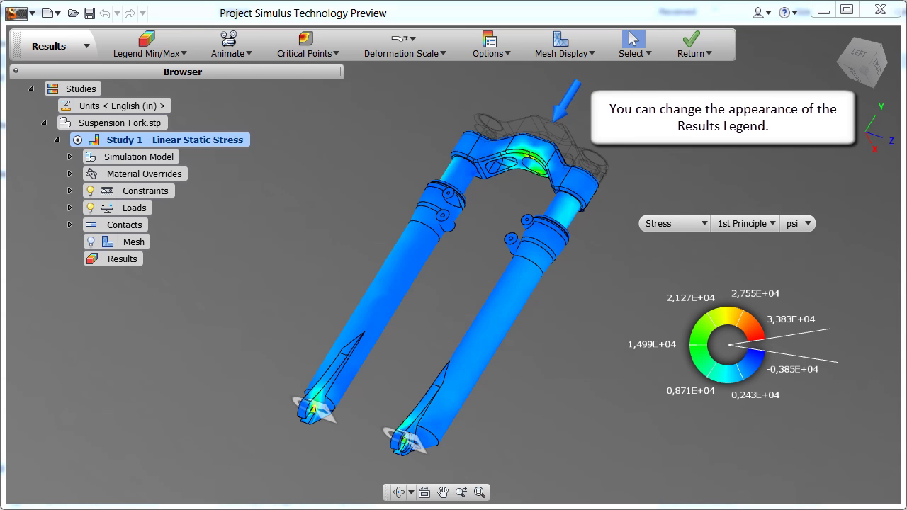
mouse_move(794, 335)
mouse_down()
mouse_move(768, 301)
mouse_move(751, 385)
mouse_up()
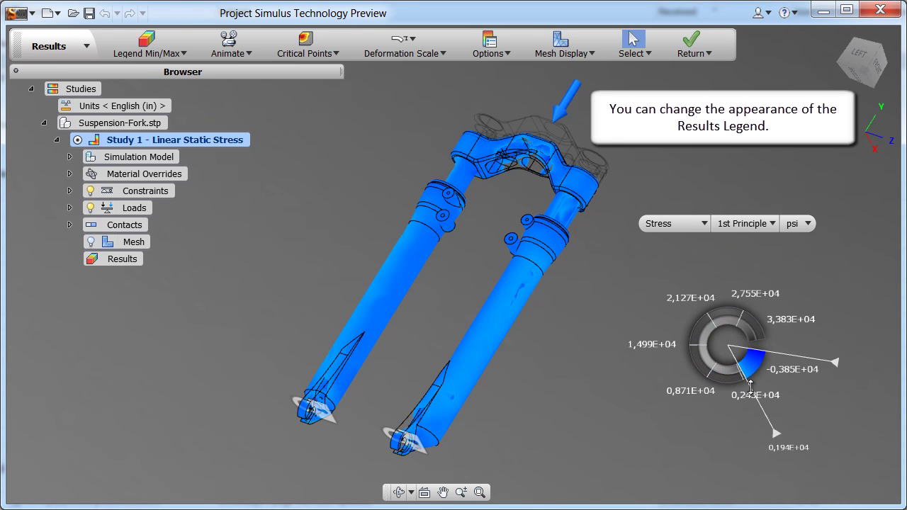
mouse_move(751, 385)
mouse_down()
mouse_move(691, 328)
mouse_move(777, 340)
mouse_up()
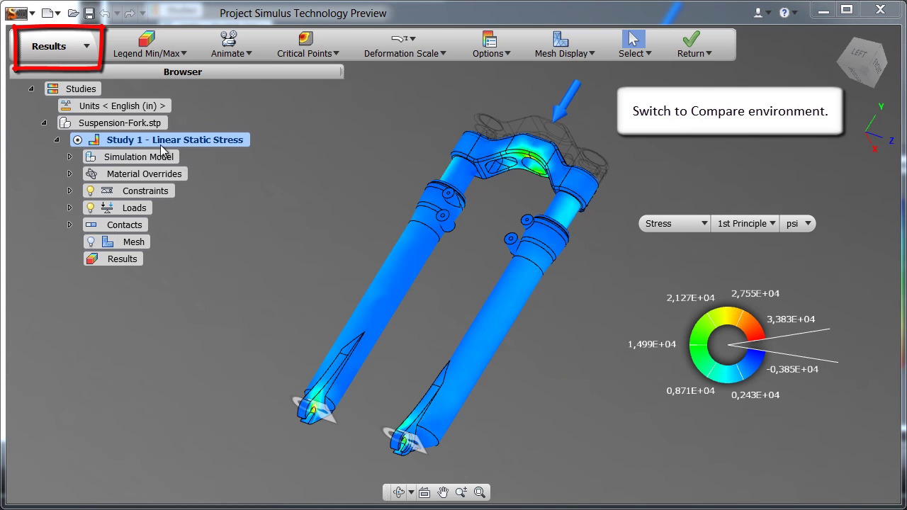
Step: Switch to the Compare environment and change the left view from Yield Strength to Ultimate Strength
click(69, 47)
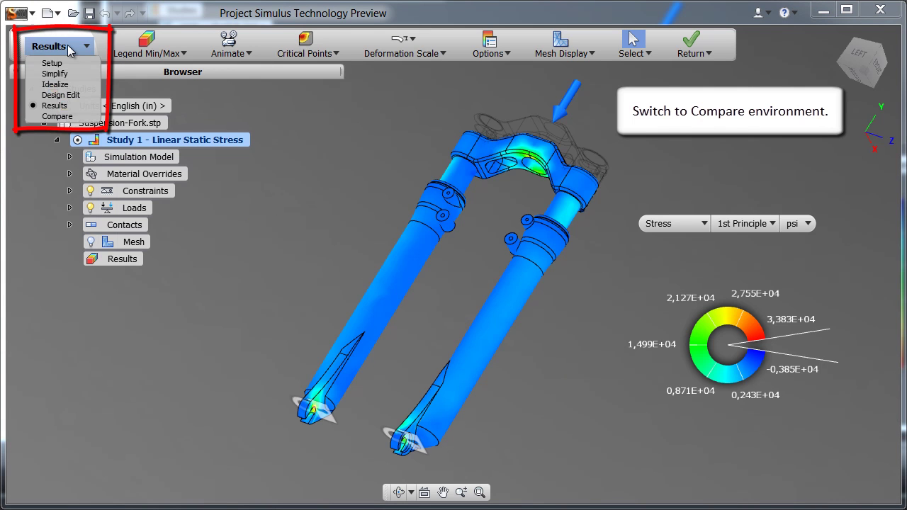
click(59, 117)
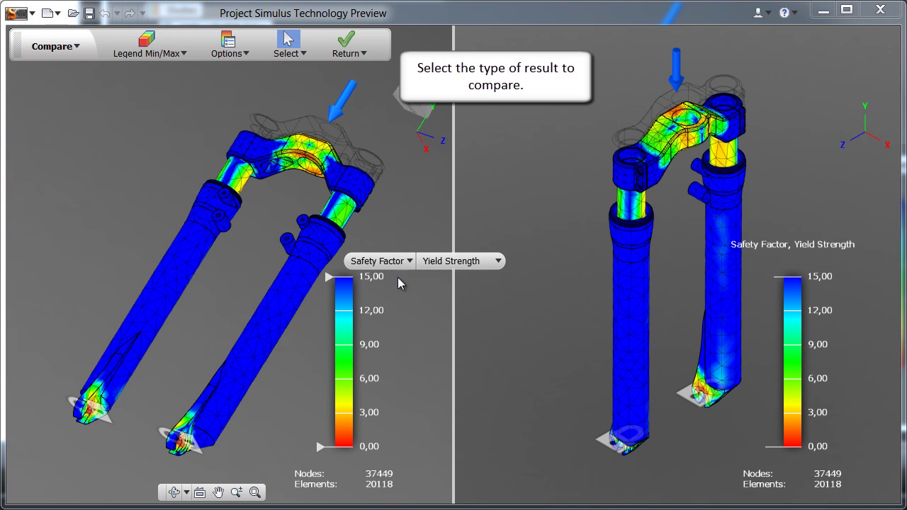
click(446, 267)
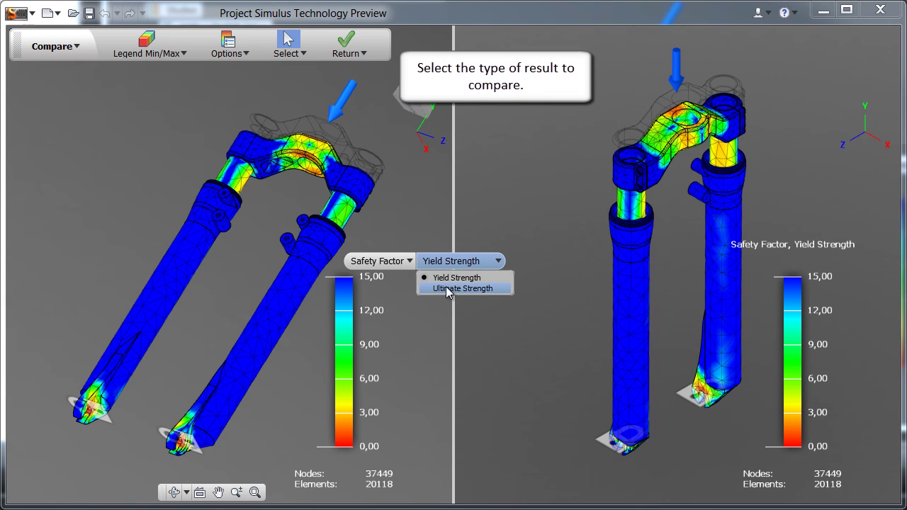
click(447, 288)
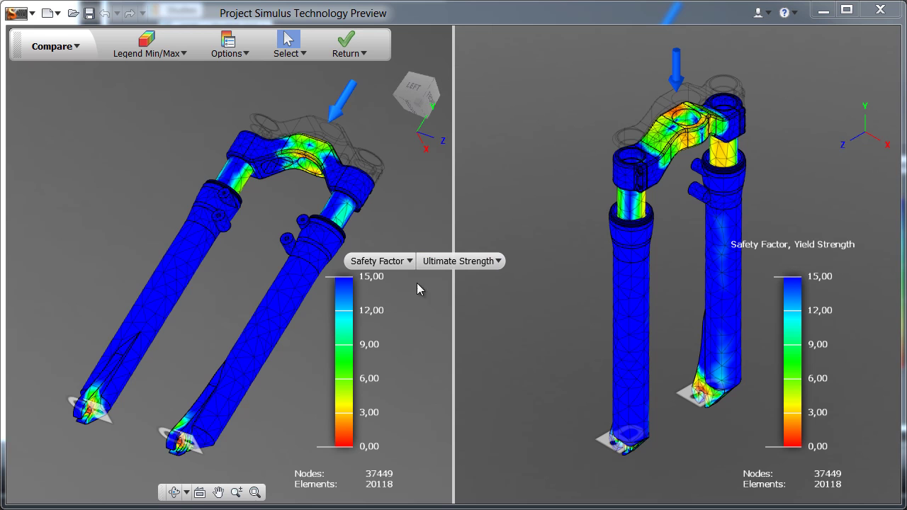
Step: Zoom the left view onto the fork crown and orbit to show the crown arm
scroll(288, 183, up, 2)
scroll(288, 182, up, 3)
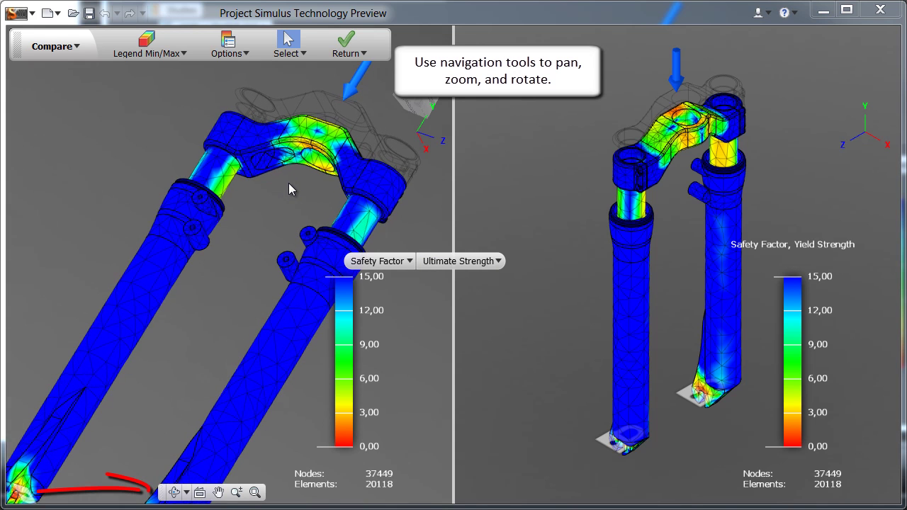
scroll(288, 183, up, 2)
scroll(343, 97, up, 2)
scroll(343, 99, up, 3)
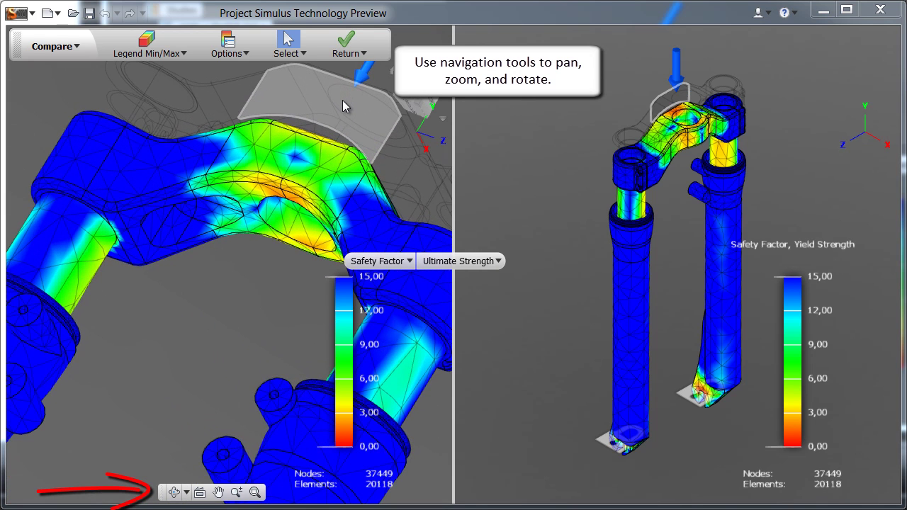
mouse_move(268, 245)
shift+middle_down()
mouse_move(237, 275)
mouse_move(28, 174)
shift+middle_up()
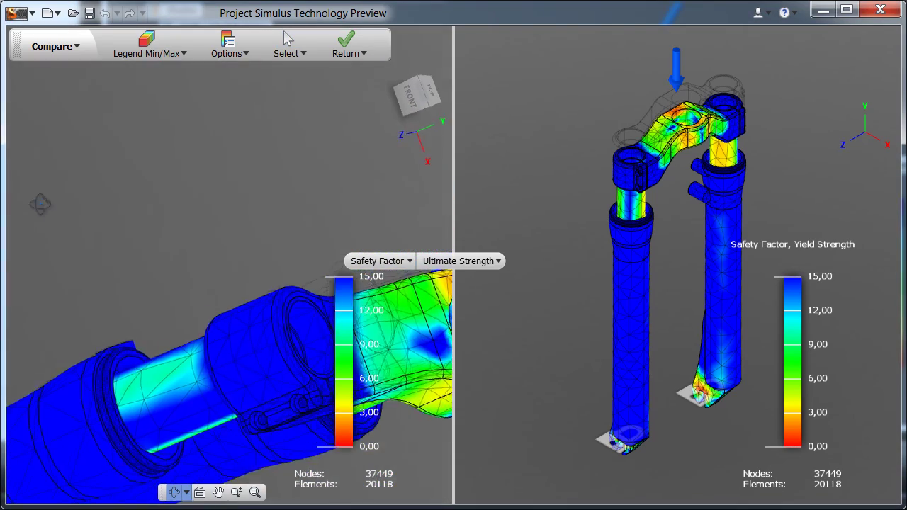
shift+middle_drag(300, 176, 234, 186)
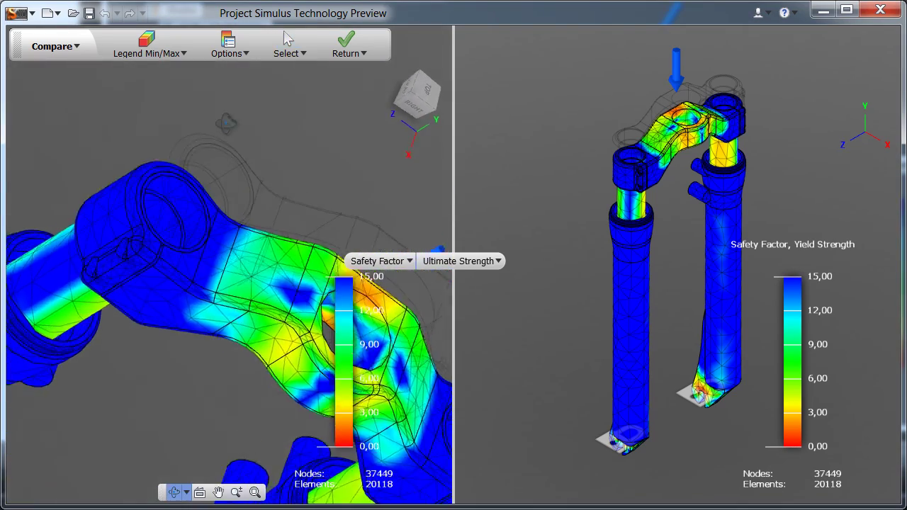
key(Escape)
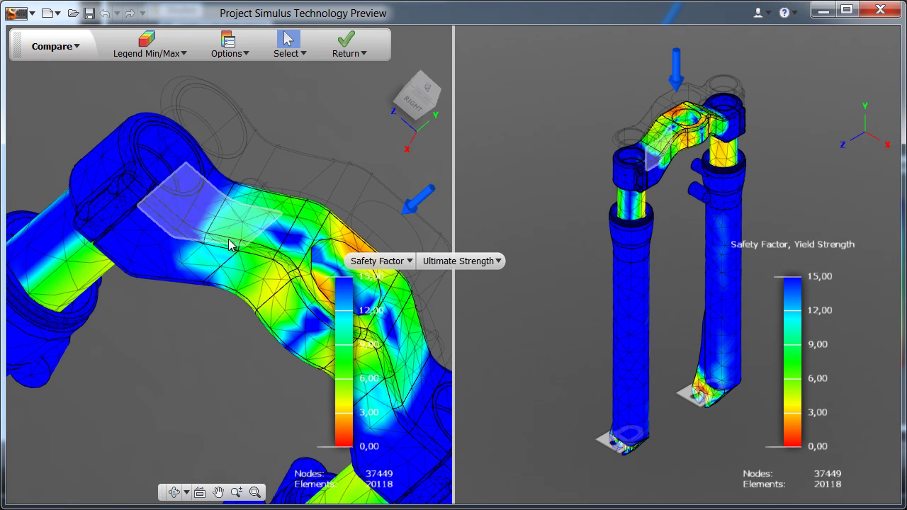
Step: Recentre and zoom out the left fork, then orbit it to a front-facing view
scroll(220, 341, down, 5)
middle_drag(221, 341, 299, 245)
scroll(277, 271, down, 3)
scroll(277, 271, down, 2)
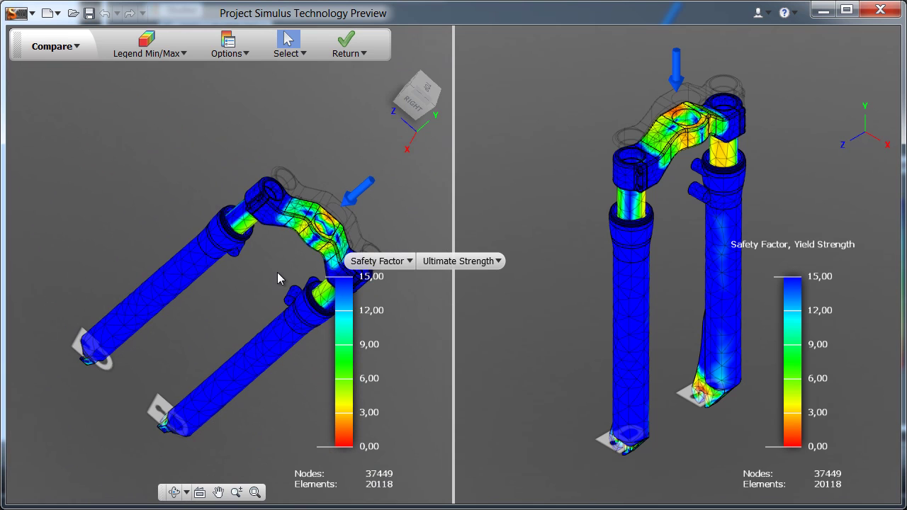
mouse_move(202, 294)
shift+middle_down()
mouse_move(486, 336)
mouse_move(586, 234)
shift+middle_up()
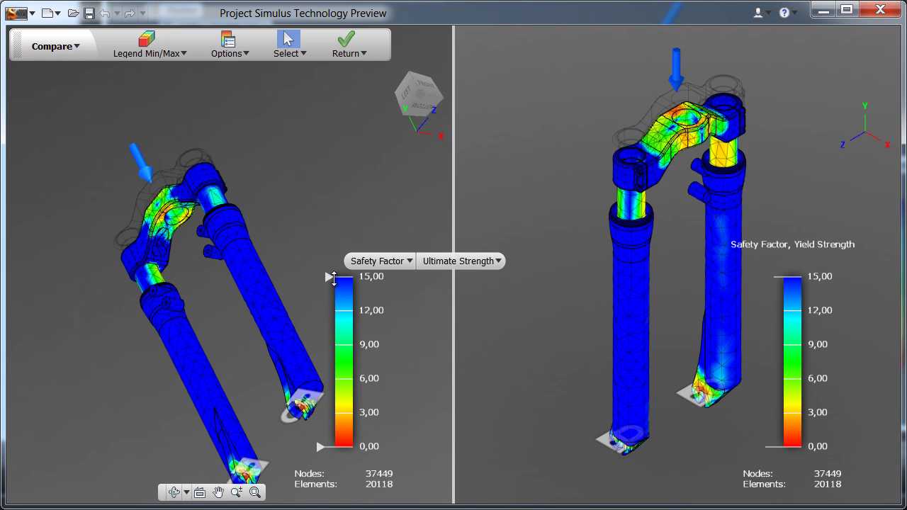
Step: Lower the left legend's maximum to 11,50, then zoom and orbit the right fork to tilt its legs
drag(333, 278, 334, 316)
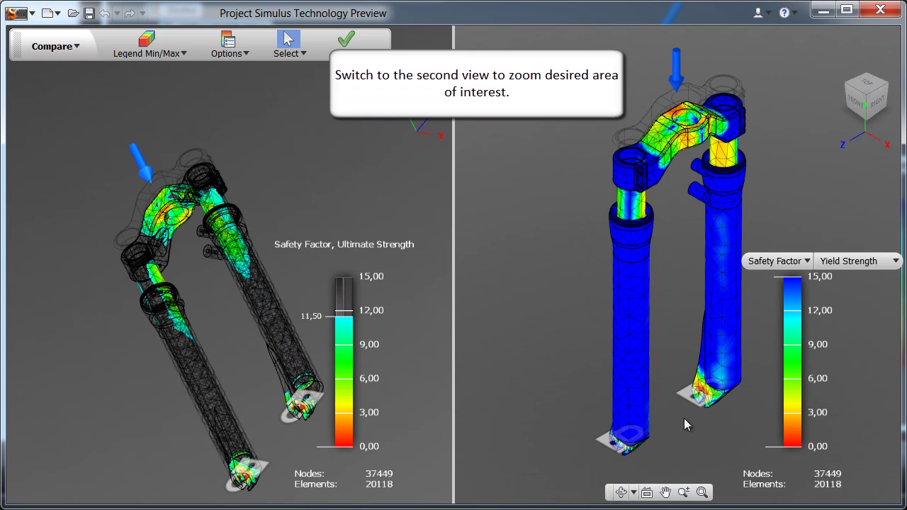
scroll(684, 418, up, 5)
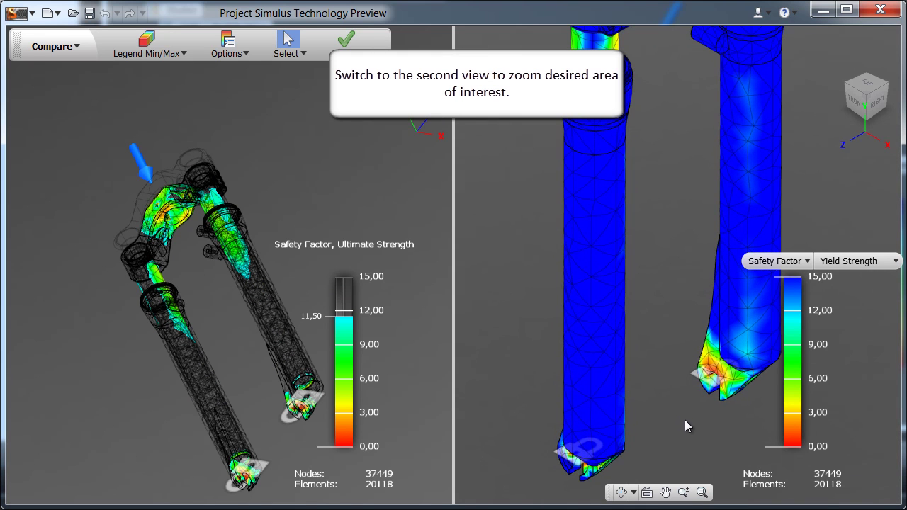
shift+middle_drag(686, 419, 854, 388)
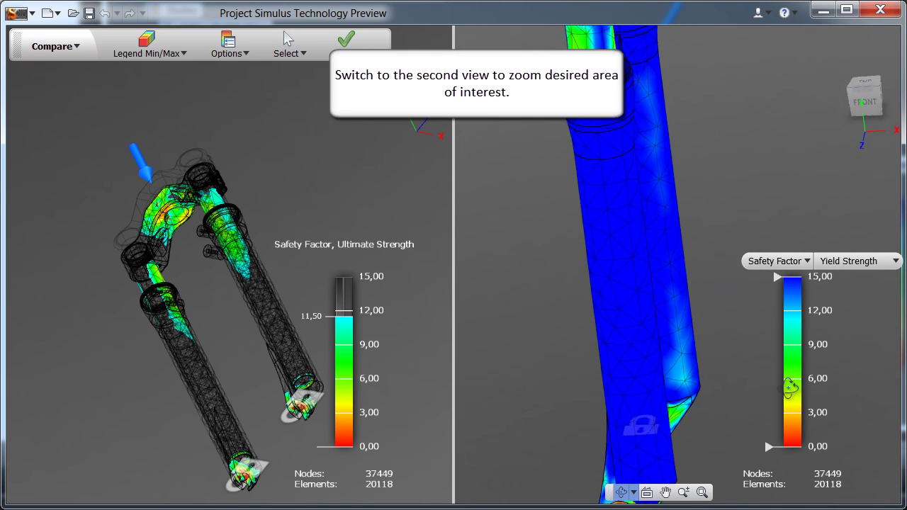
key(Escape)
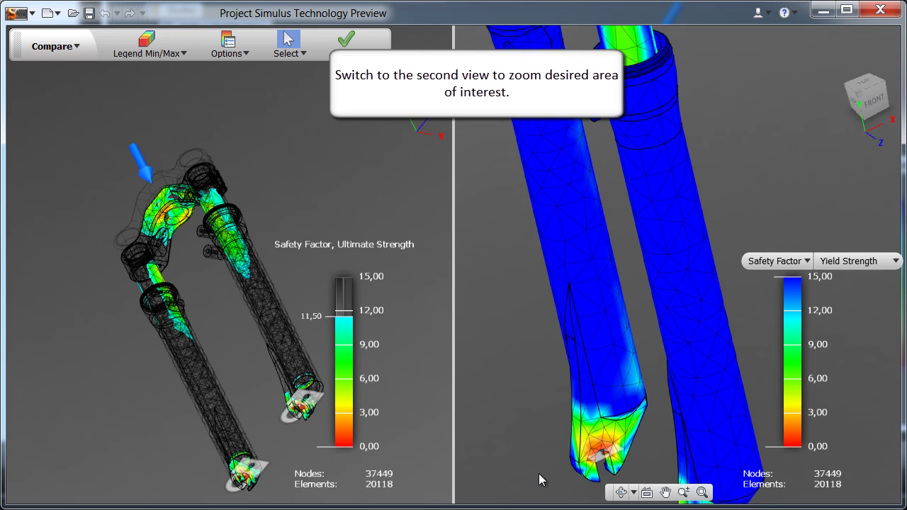
Step: Centre the right view on the leg tips, adjust its lower threshold, then Zoom All to fit
scroll(538, 474, up, 5)
middle_drag(539, 472, 556, 392)
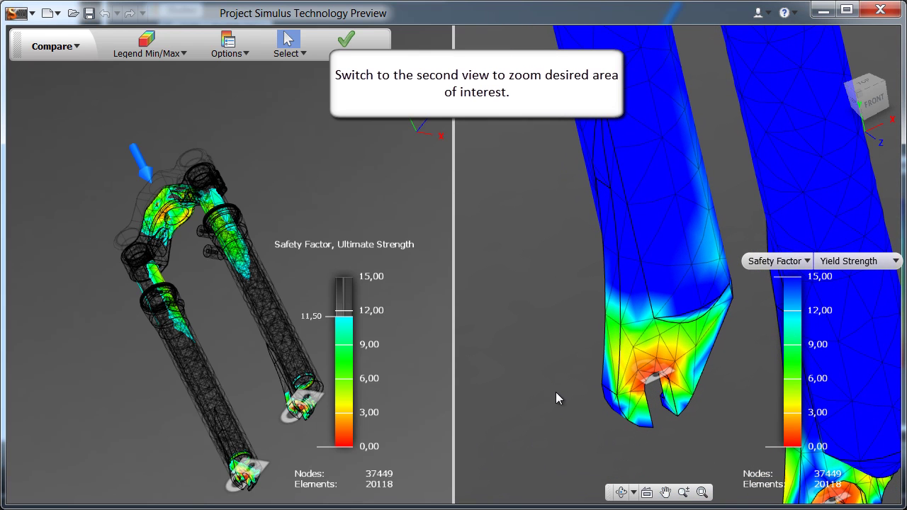
mouse_move(771, 448)
mouse_down()
mouse_move(773, 391)
mouse_move(774, 452)
mouse_up()
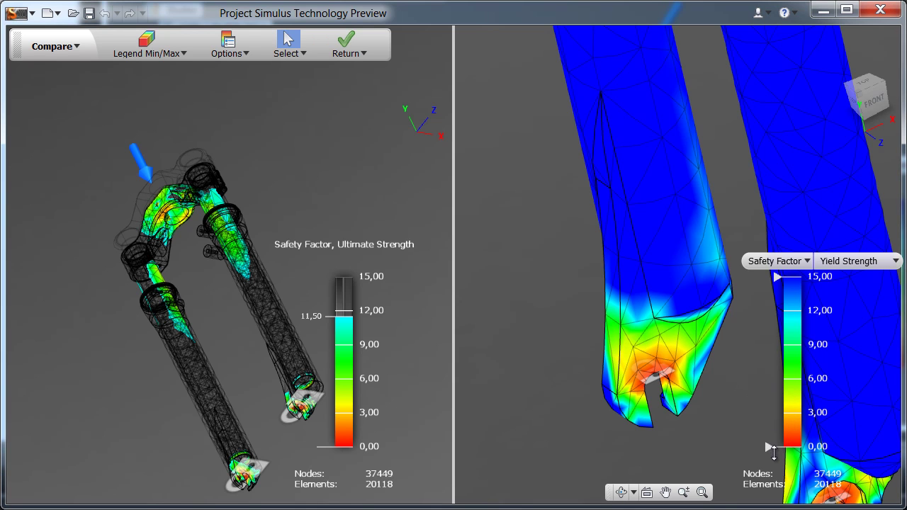
click(703, 492)
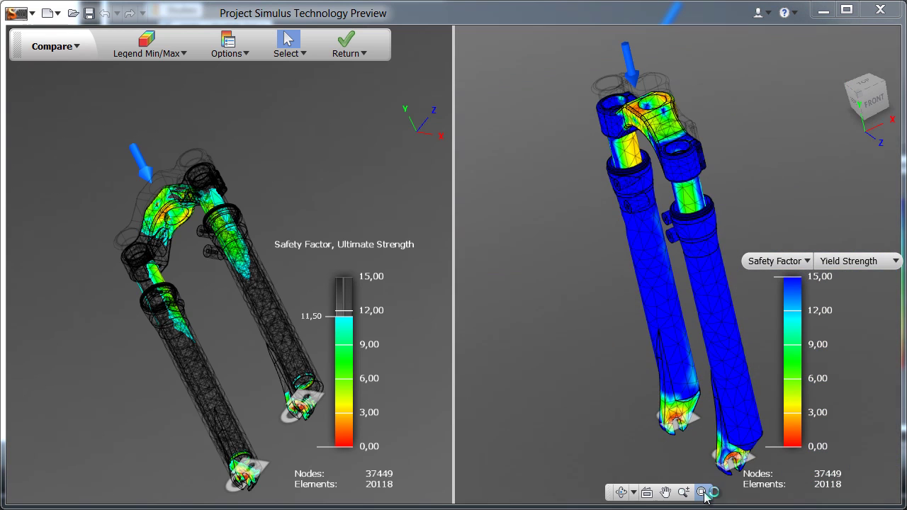